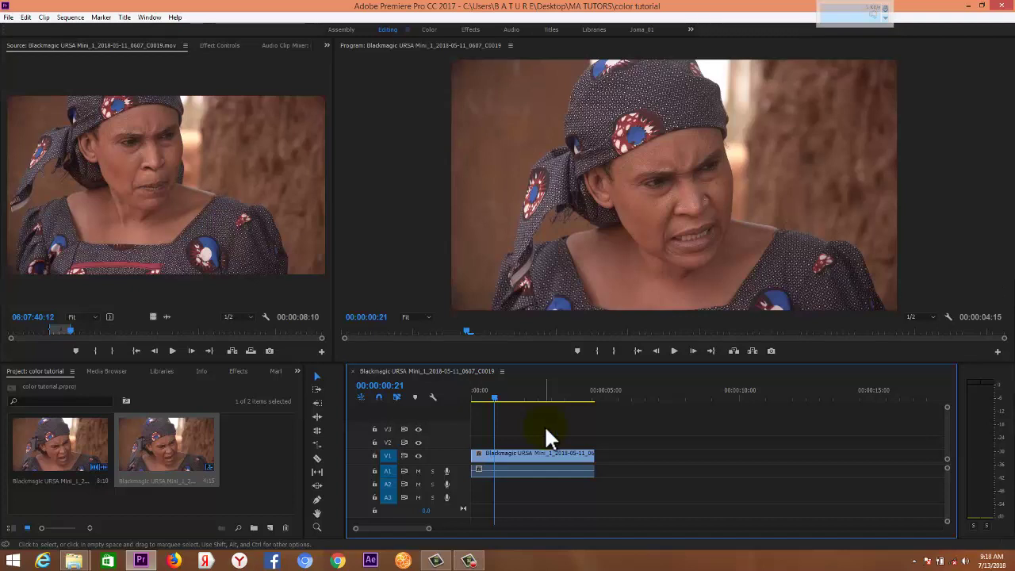
- Switch to the Color workspace and display the Lumetri Scopes for the clip
click(542, 435)
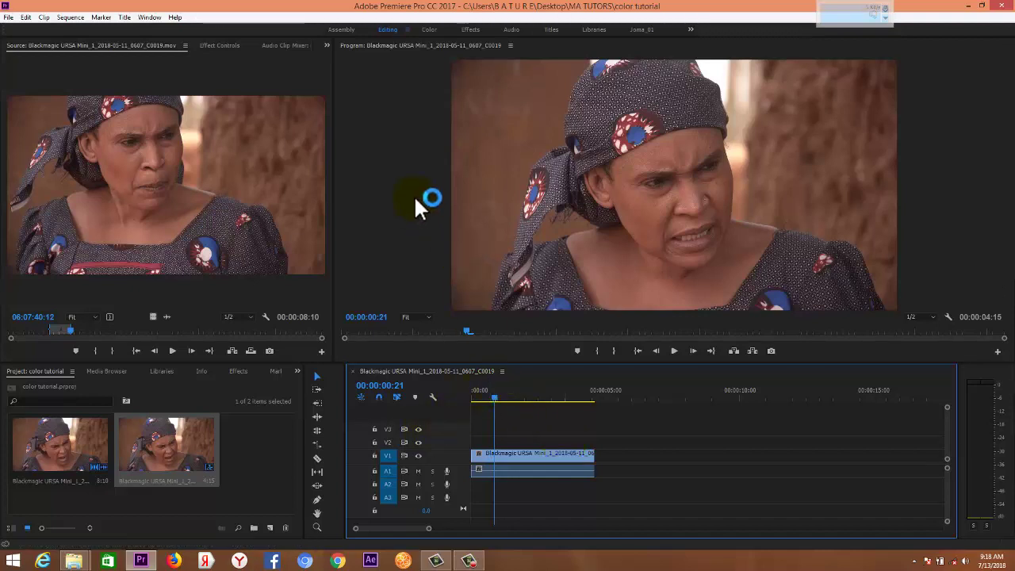
click(432, 30)
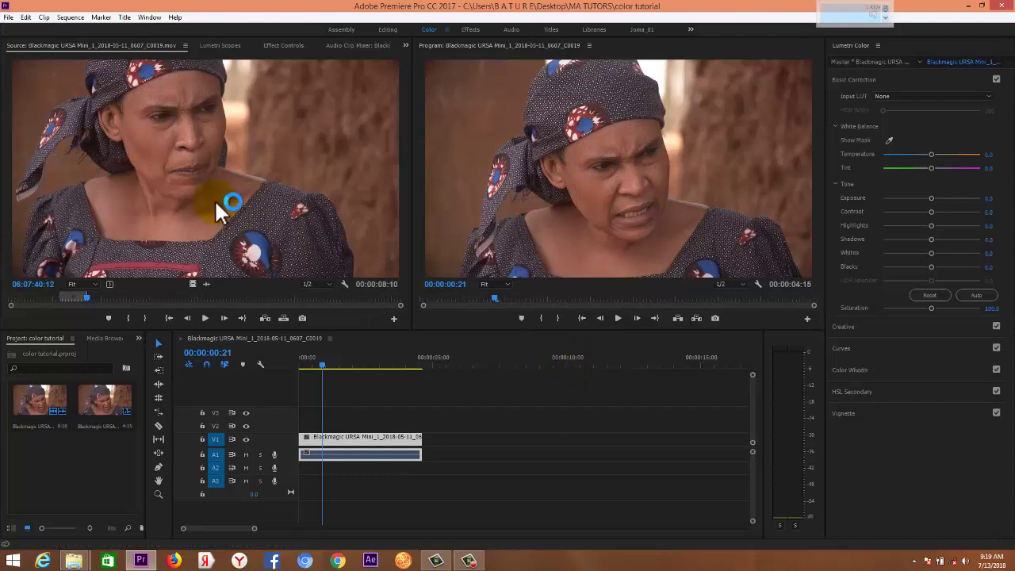
click(220, 48)
click(217, 45)
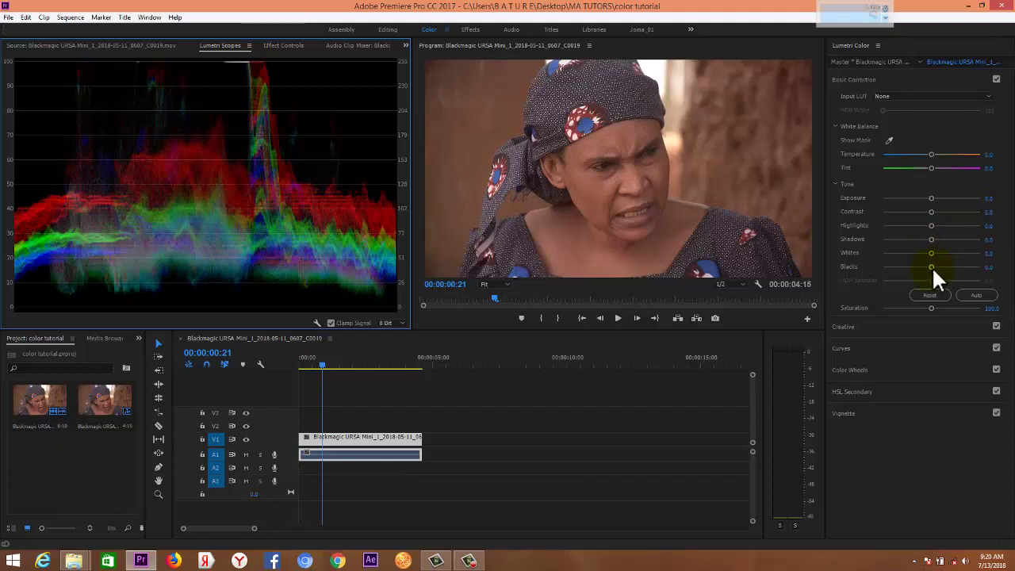
- Lower the clip's Blacks to -26.1 in Basic Correction, using the scopes as a guide
click(914, 235)
click(932, 276)
click(932, 268)
drag(930, 267, 924, 267)
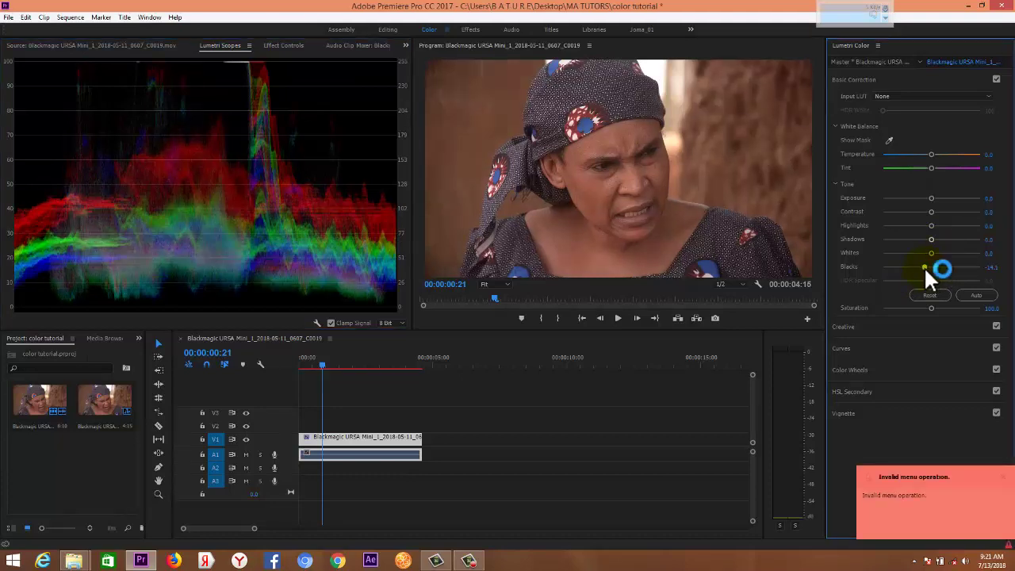
click(256, 312)
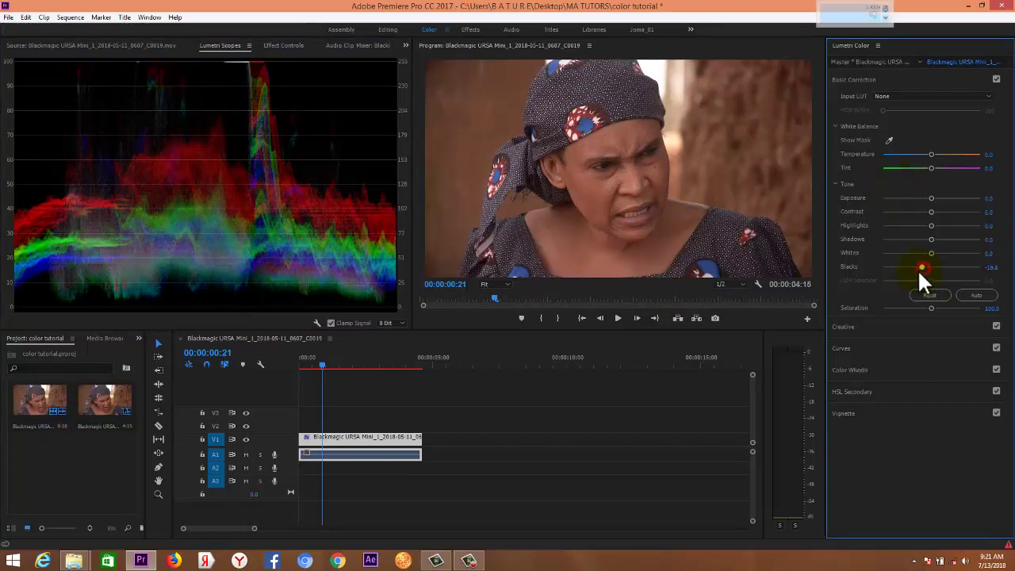
drag(917, 269, 908, 275)
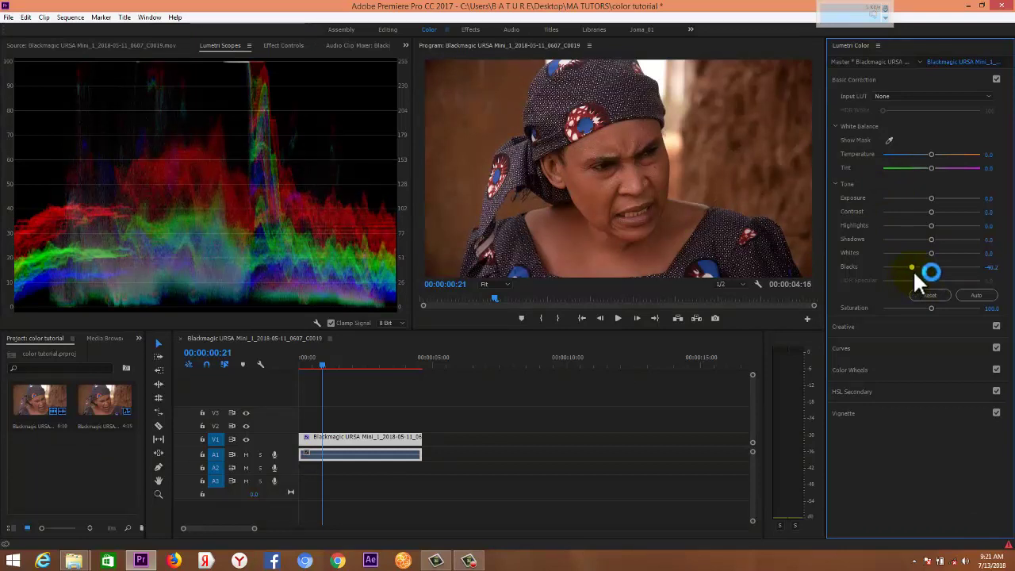
drag(913, 269, 918, 270)
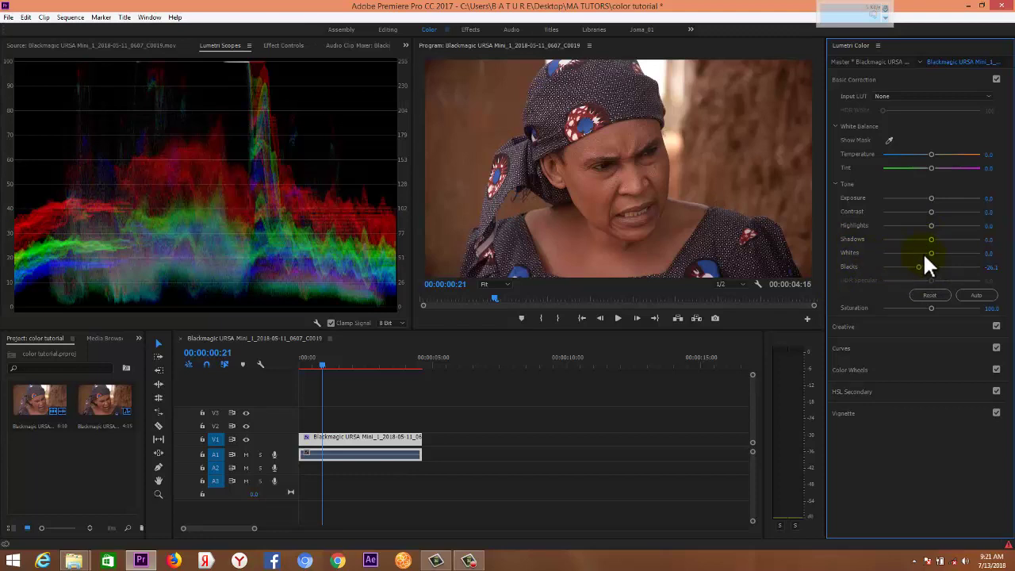
- Raise Whites to 4.3, try a lower Exposure and reset Exposure to 0.0
drag(929, 255, 932, 254)
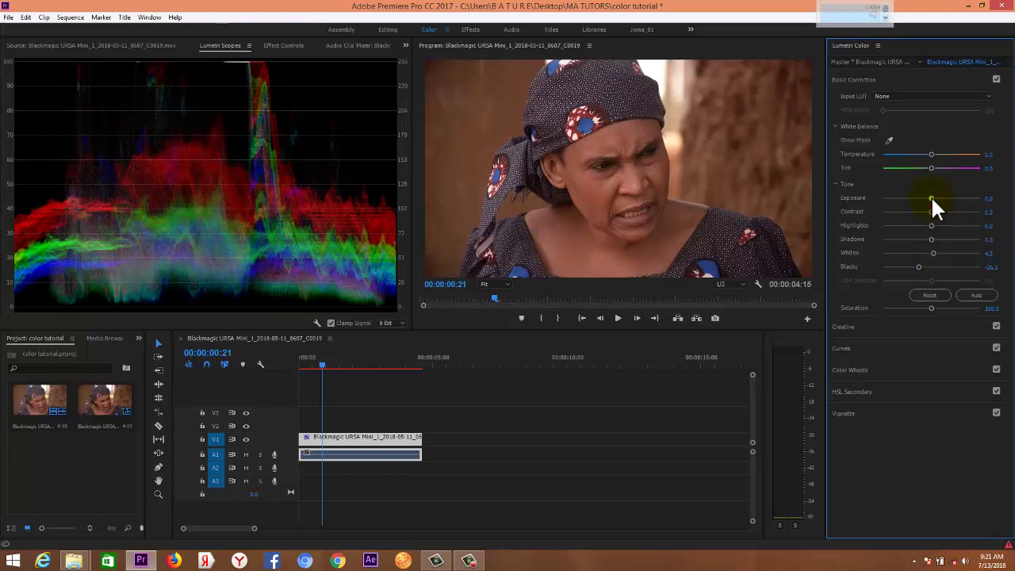
drag(930, 197, 928, 197)
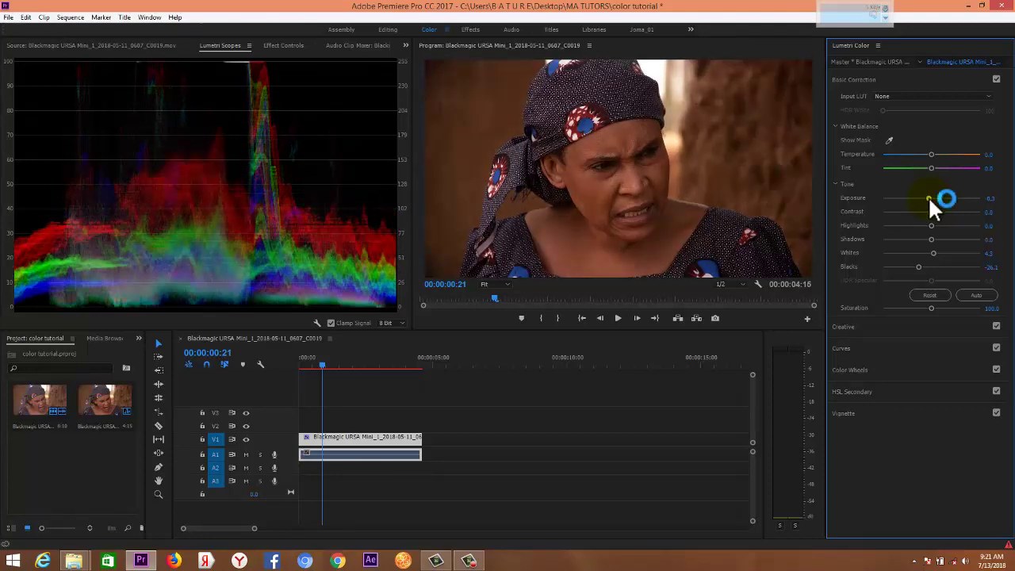
double_click(929, 195)
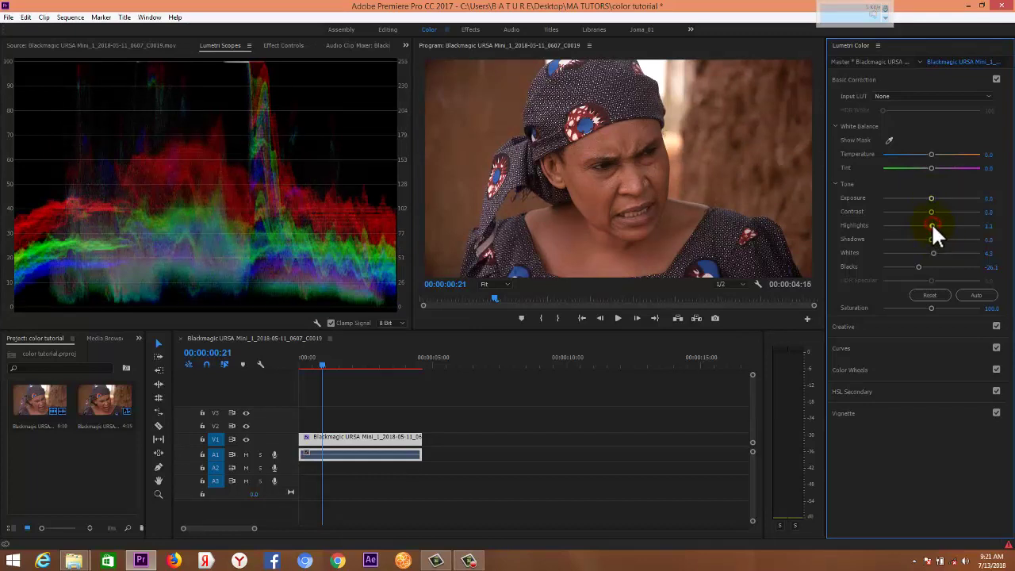
- Set the clip's Highlights to -9.8 and Contrast to 6.5
drag(933, 224, 926, 224)
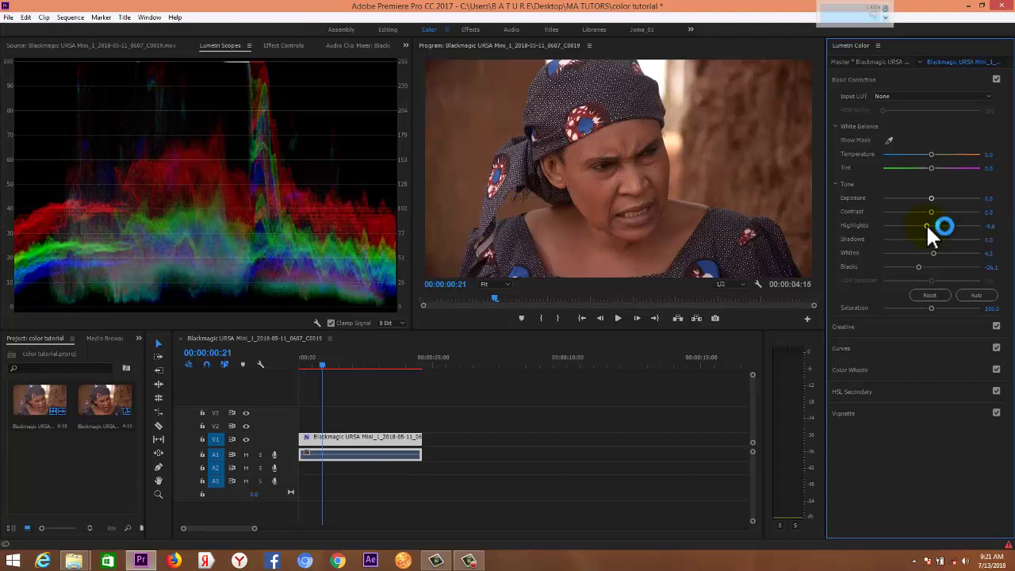
click(463, 148)
click(932, 212)
click(931, 212)
drag(933, 211, 935, 211)
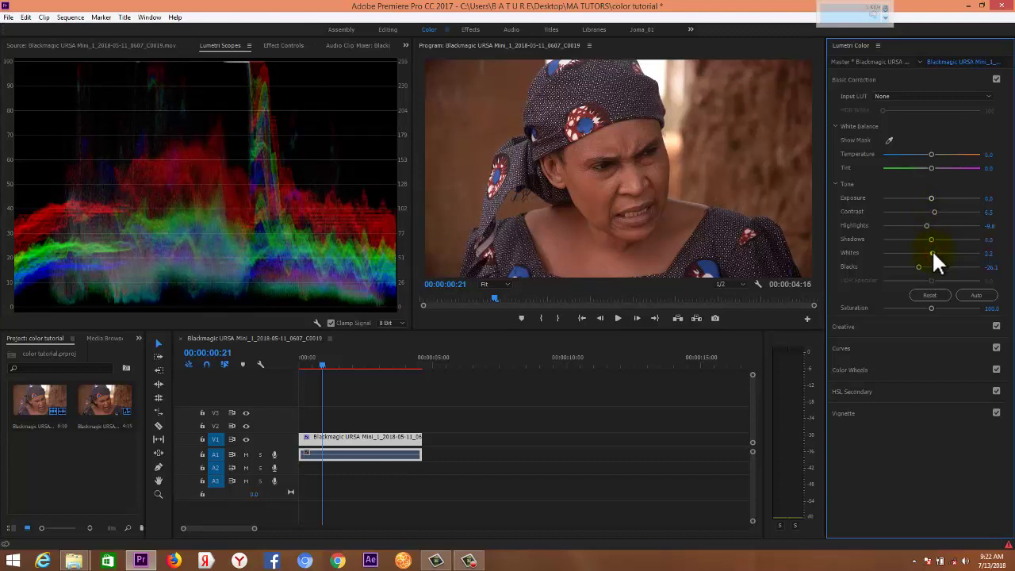
- Lower the clip's Whites to -16.3
drag(931, 249, 925, 251)
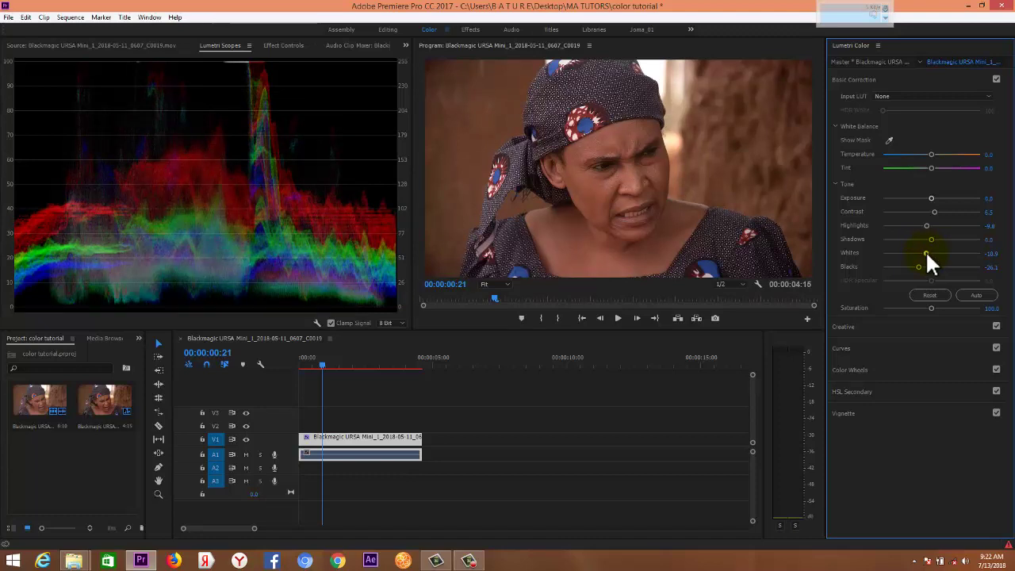
drag(925, 250, 923, 251)
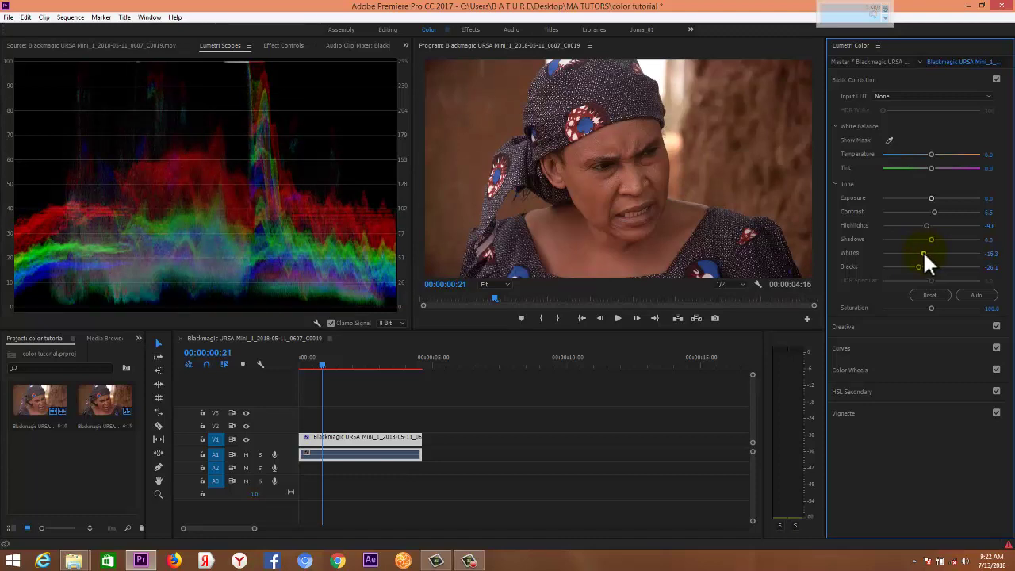
click(923, 251)
drag(923, 251, 923, 252)
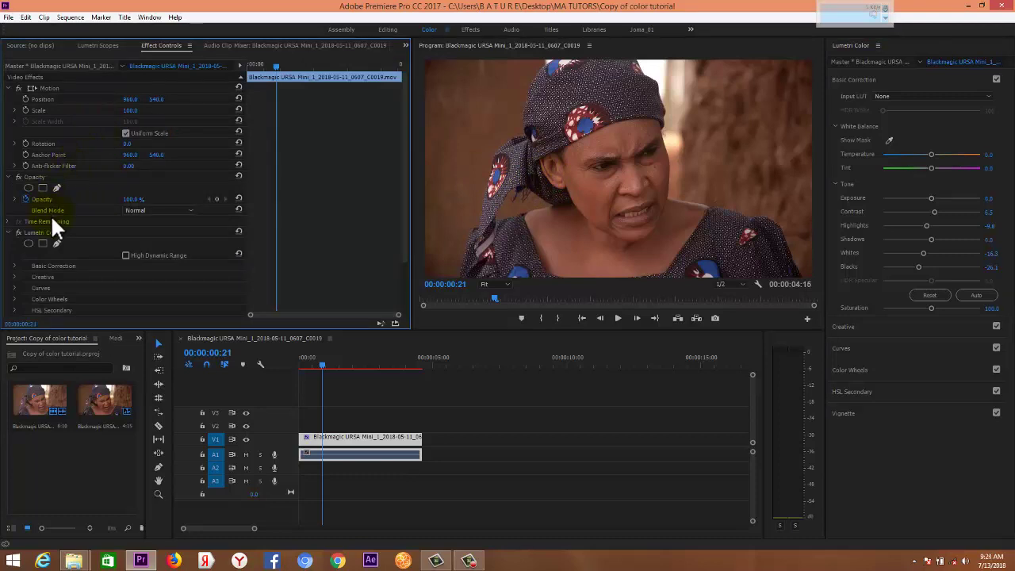
- Turn the Lumetri Color effect off and on again to compare the clip before and after the tone correction
click(18, 232)
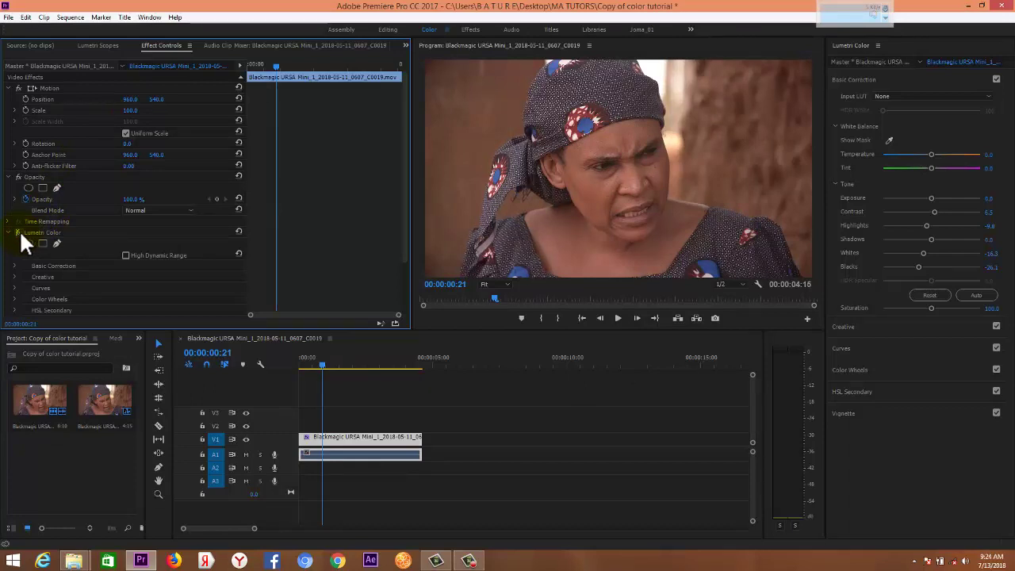
click(19, 232)
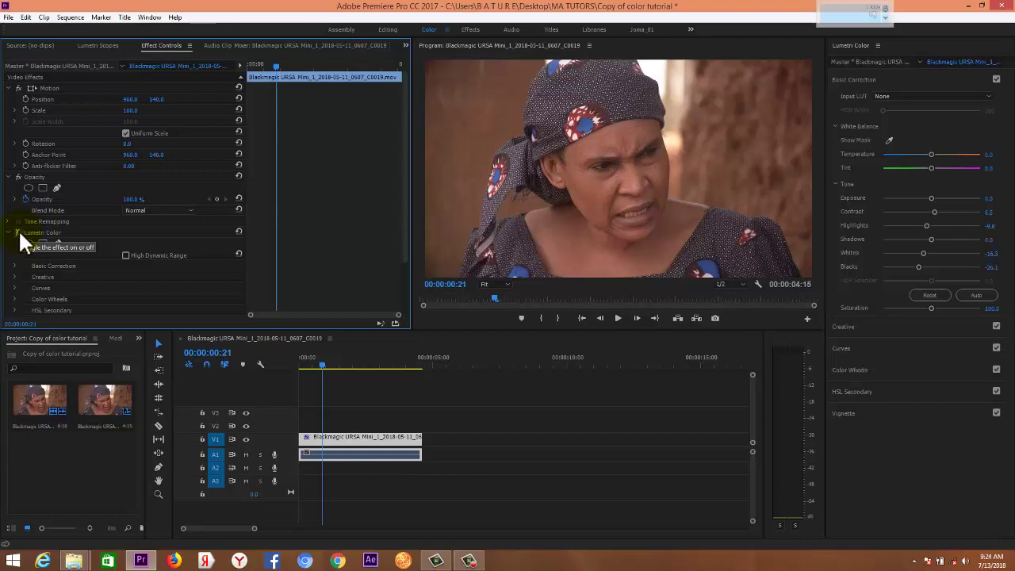
click(19, 232)
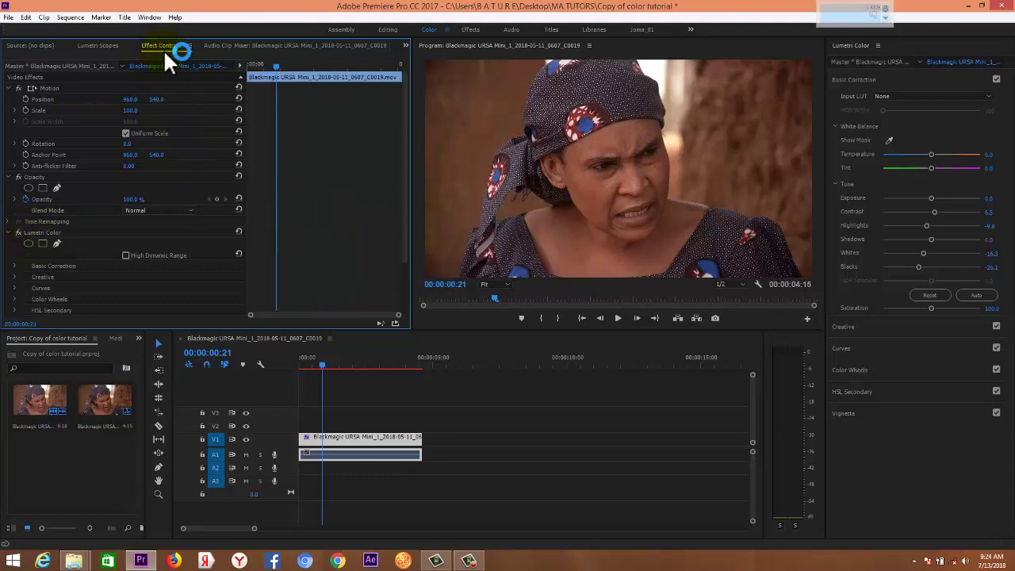
- Warm the clip's Temperature slightly and set its Saturation to 102.2
click(930, 153)
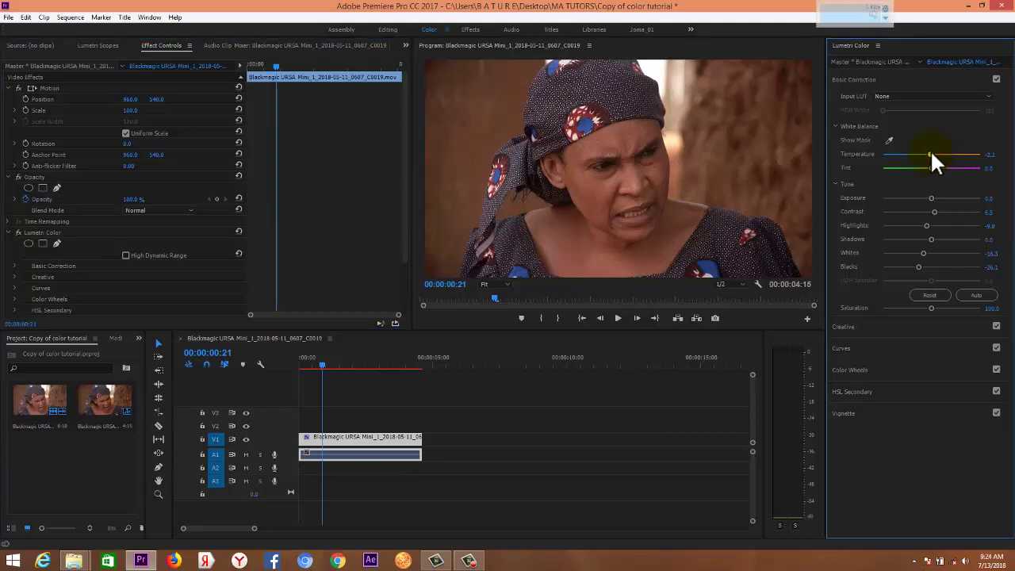
drag(930, 149, 931, 149)
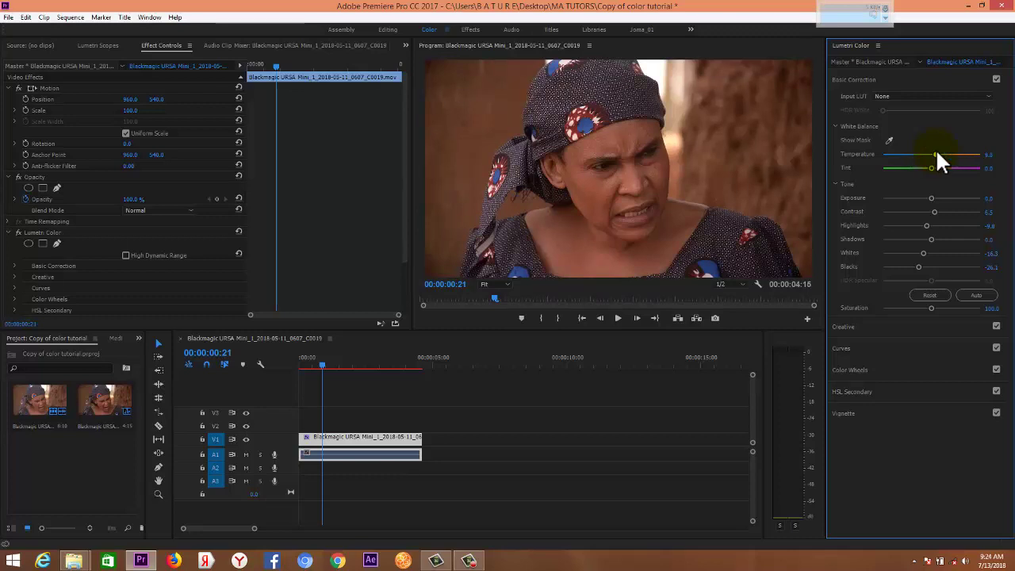
click(931, 309)
mouse_move(931, 310)
mouse_down()
mouse_move(884, 322)
mouse_move(888, 335)
mouse_move(979, 306)
mouse_move(986, 291)
mouse_up()
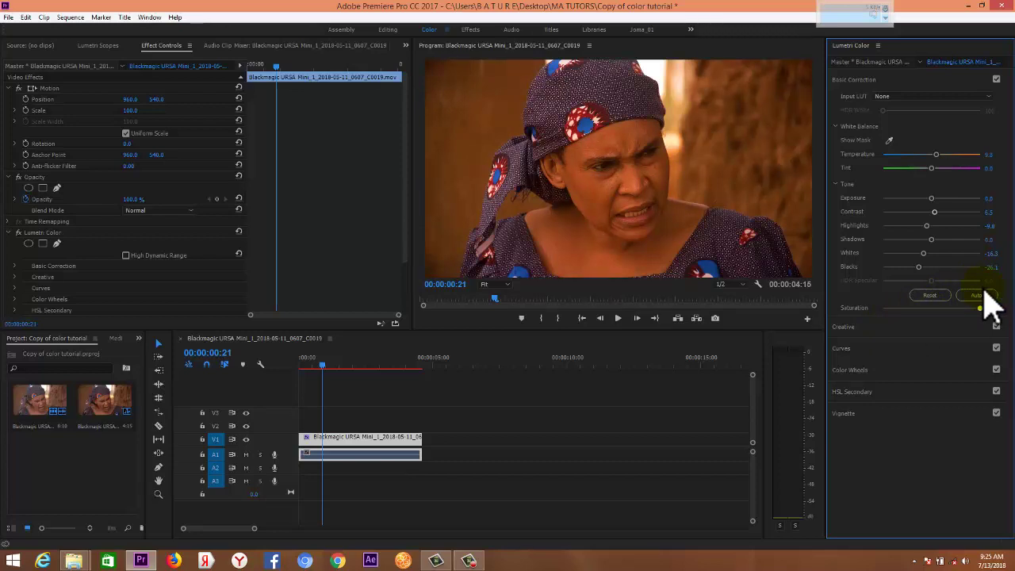
drag(987, 305, 942, 316)
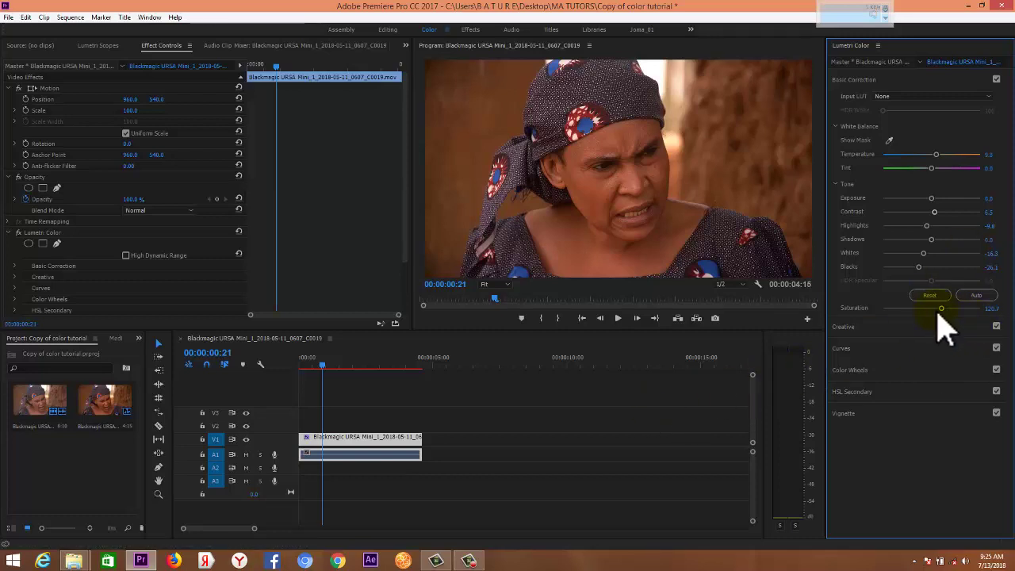
drag(941, 309, 928, 311)
drag(931, 311, 934, 310)
- Shift the clip's shadows, midtones and highlights slightly toward a cooler tone with the color wheels
click(850, 370)
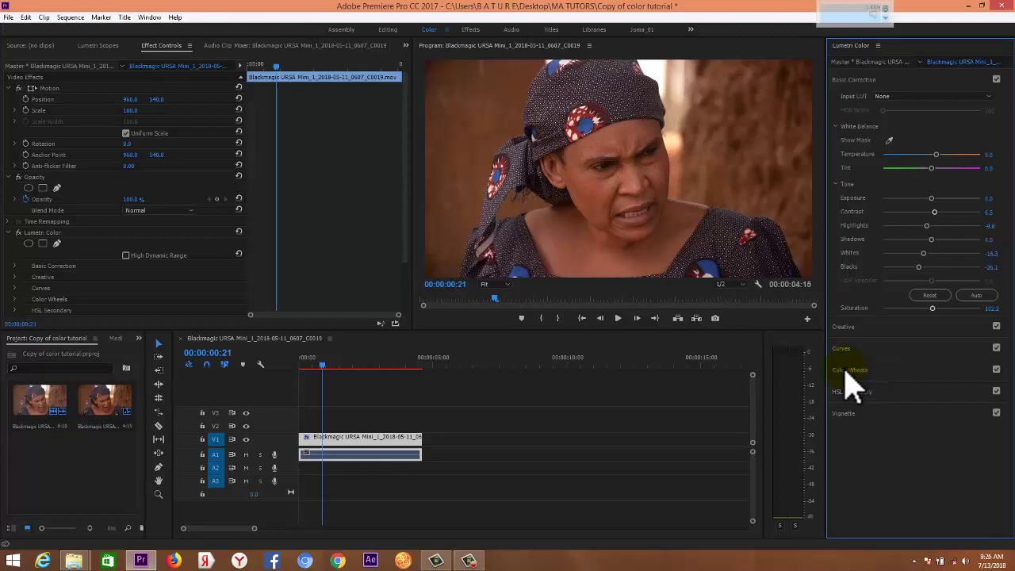
click(850, 370)
click(841, 370)
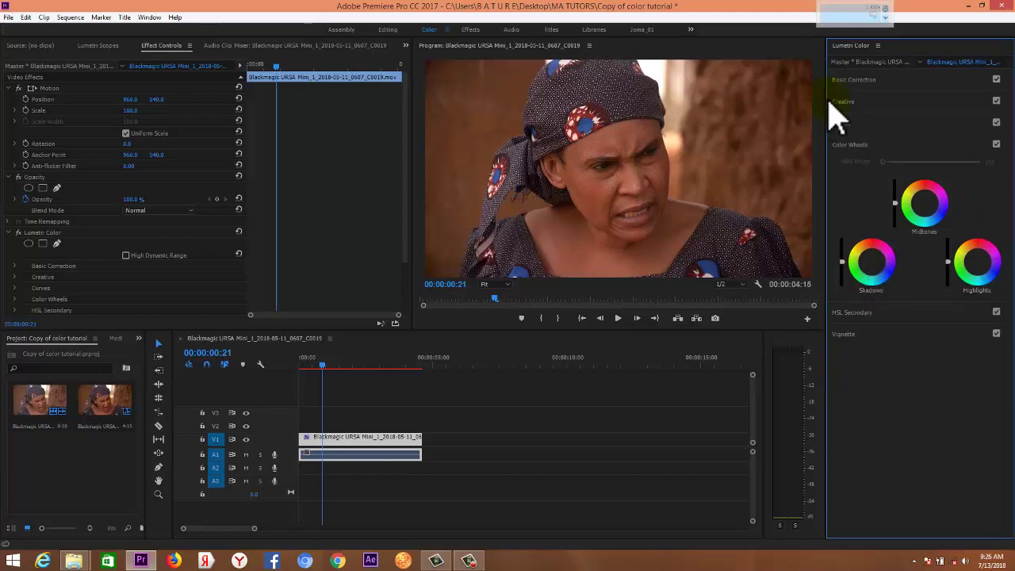
click(844, 79)
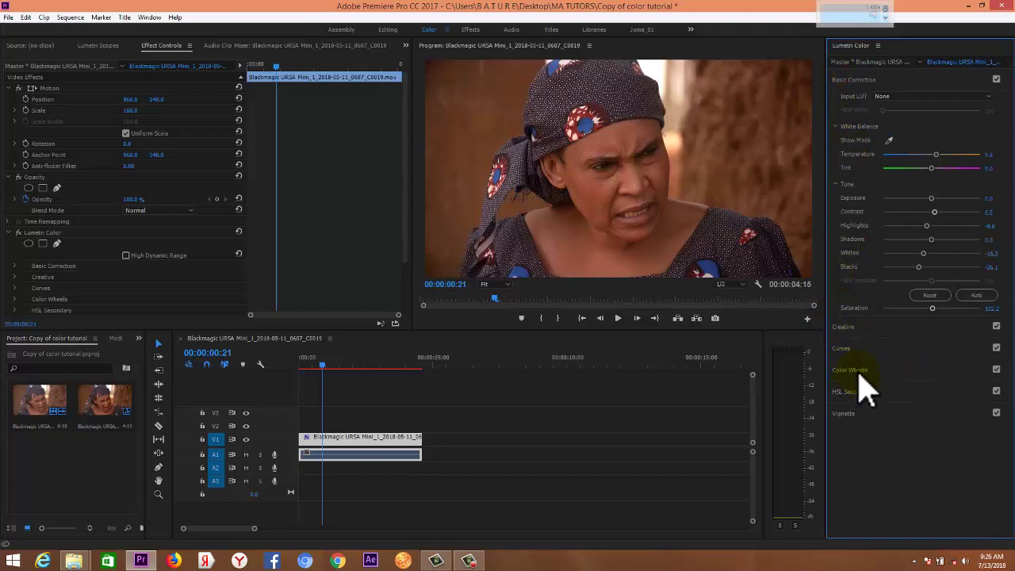
click(850, 369)
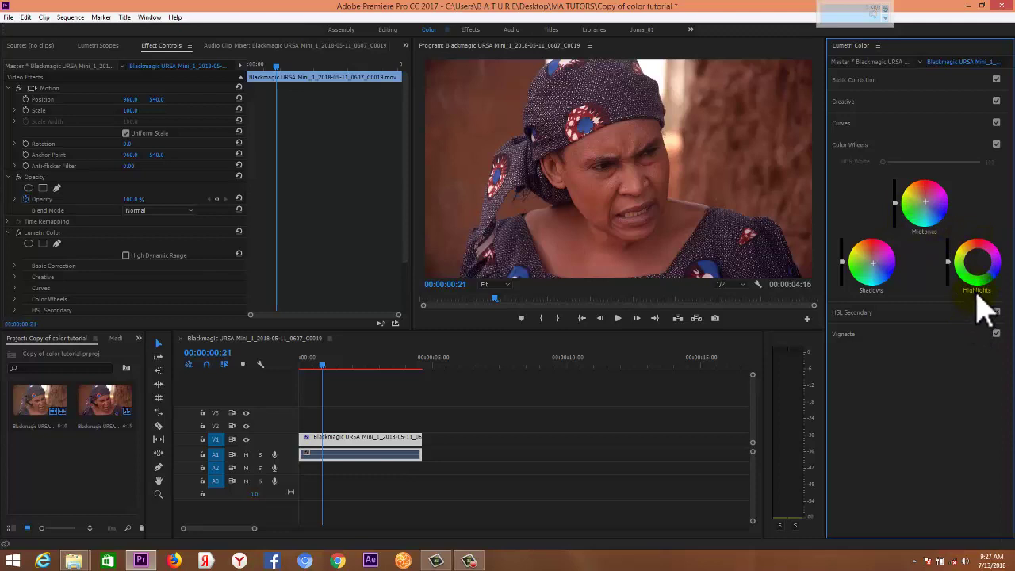
click(634, 179)
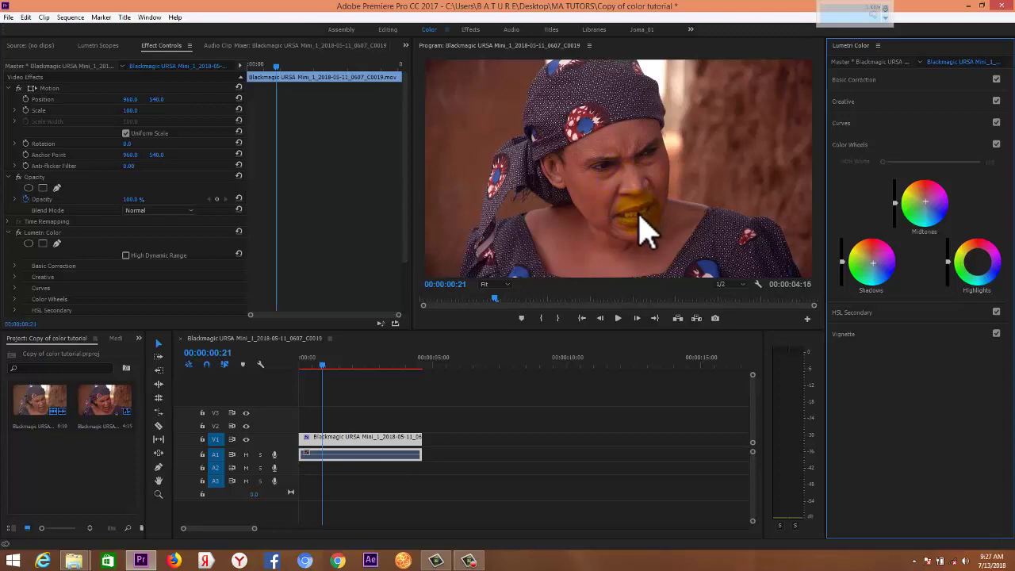
click(624, 254)
click(548, 230)
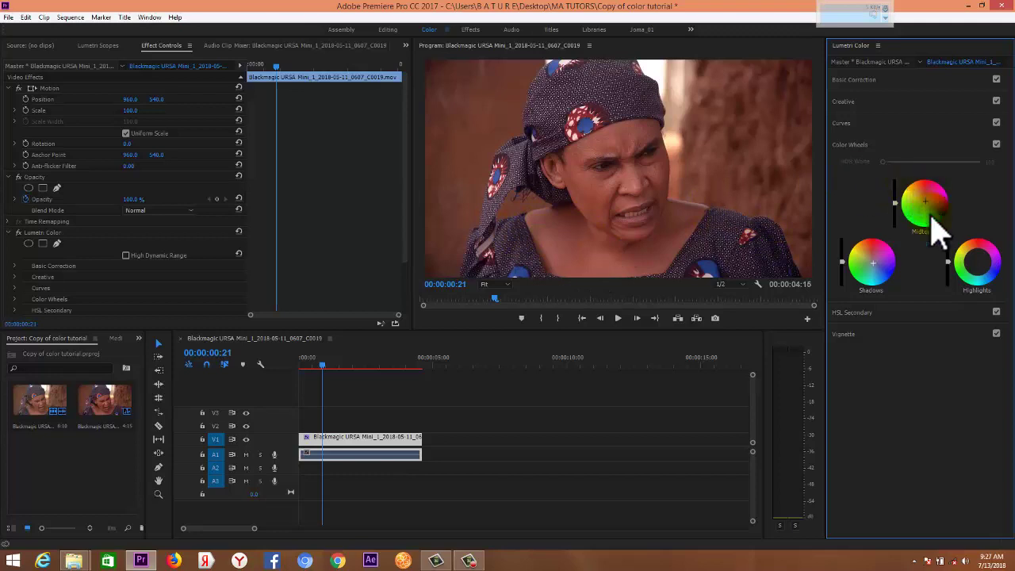
click(993, 268)
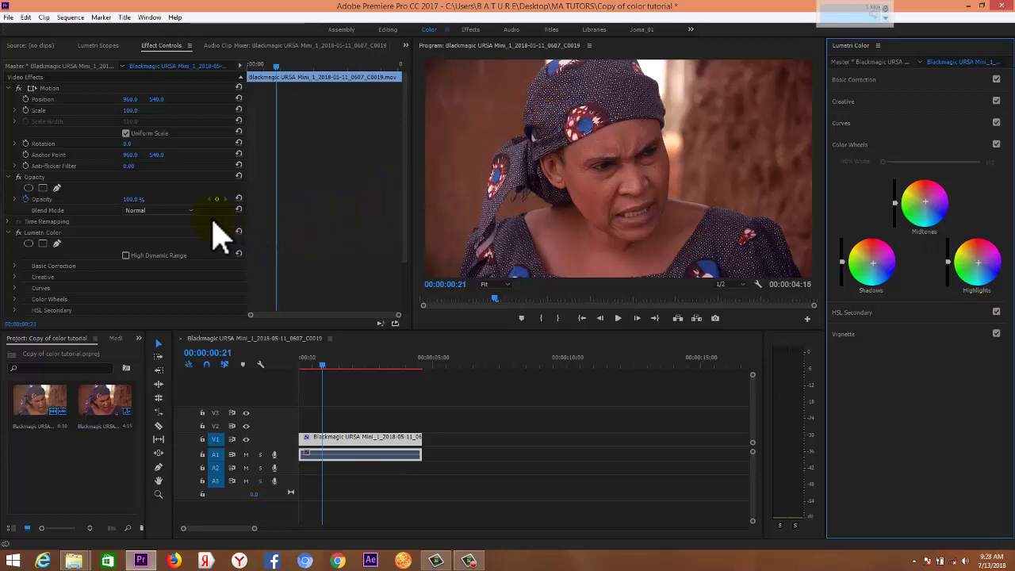
- Compare the graded clip with the original by toggling the Lumetri Color effect, and return to the Basic Correction settings
click(23, 235)
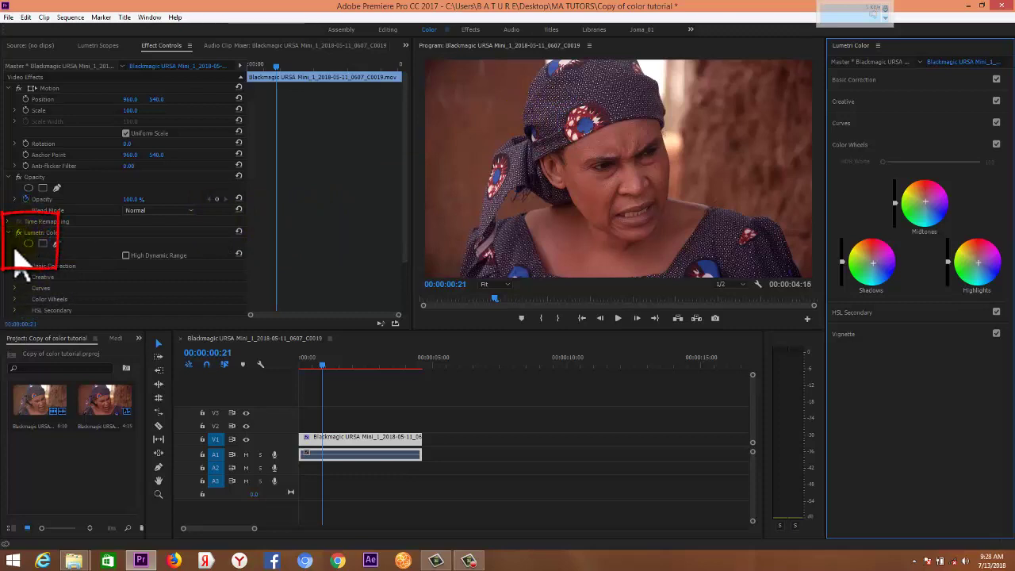
click(22, 232)
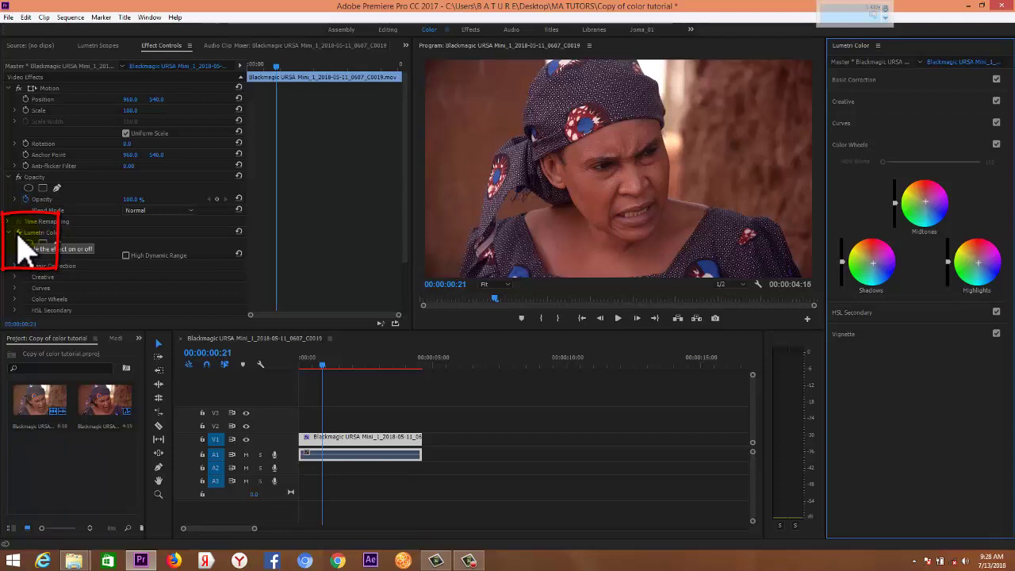
click(19, 233)
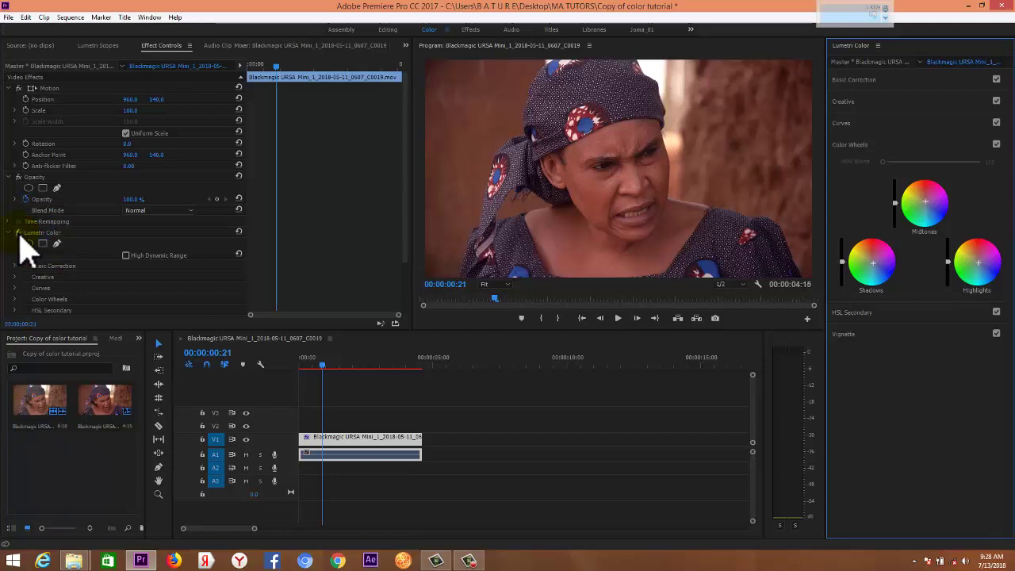
click(19, 234)
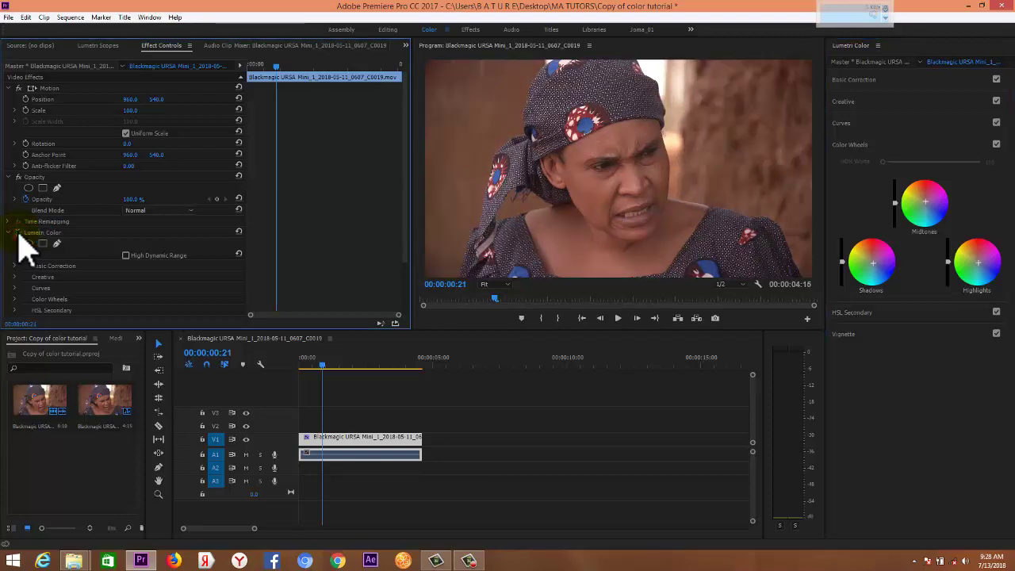
click(19, 234)
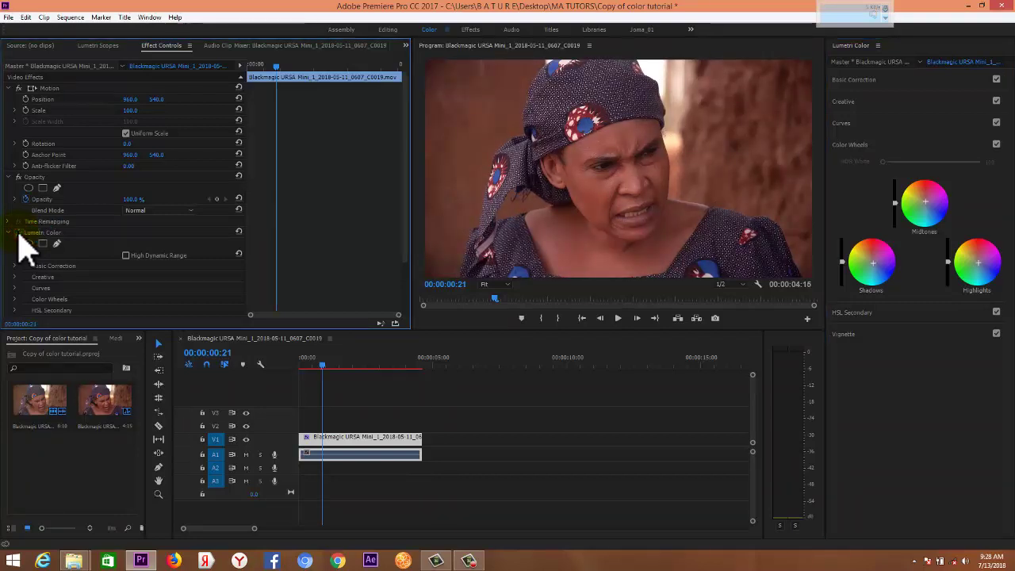
click(19, 235)
click(849, 95)
click(848, 80)
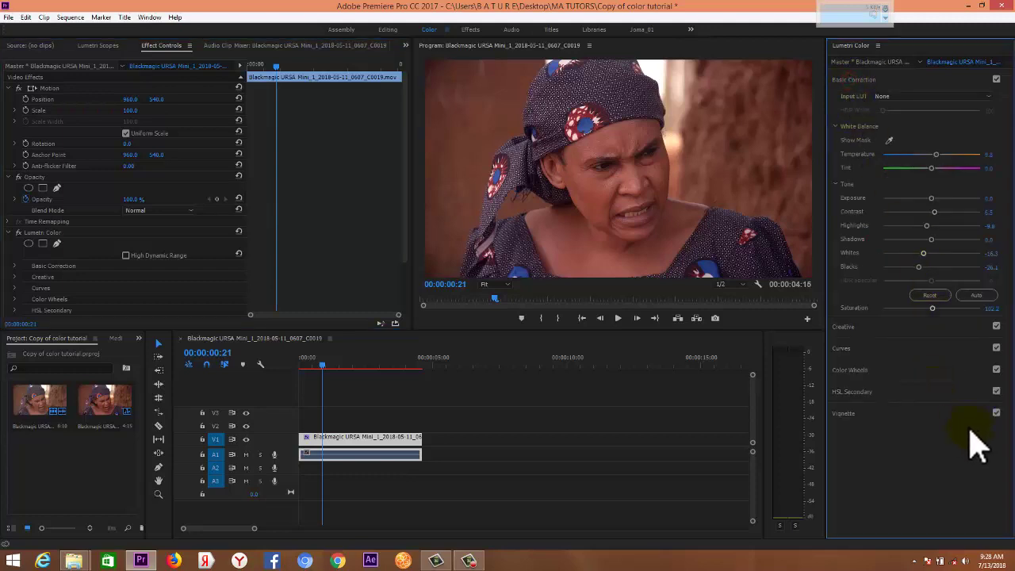
click(856, 415)
mouse_move(804, 269)
mouse_down()
mouse_move(810, 111)
mouse_move(799, 69)
mouse_up()
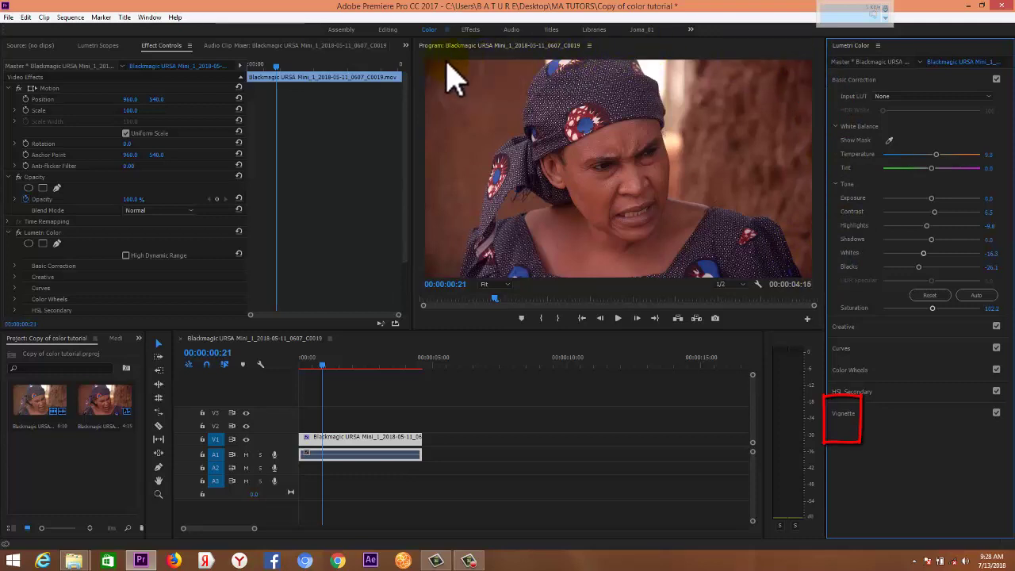
mouse_move(507, 86)
mouse_down()
mouse_move(659, 253)
mouse_move(698, 257)
mouse_up()
- Darken the clip's edges with a Lumetri vignette, setting its Amount to -1.4 and its Feather to about 48.4
click(845, 414)
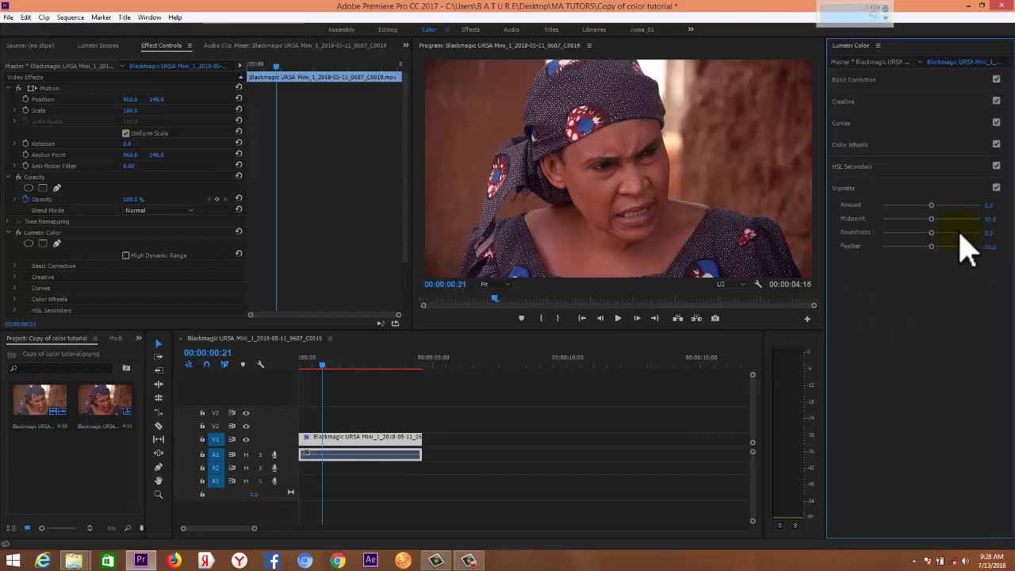
click(974, 233)
click(906, 211)
click(894, 231)
click(888, 233)
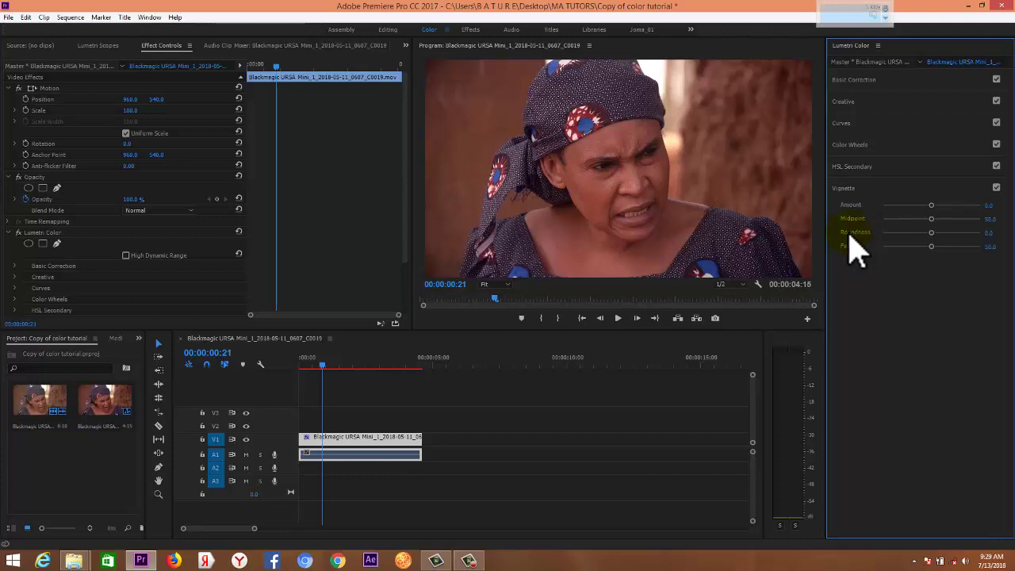
click(849, 234)
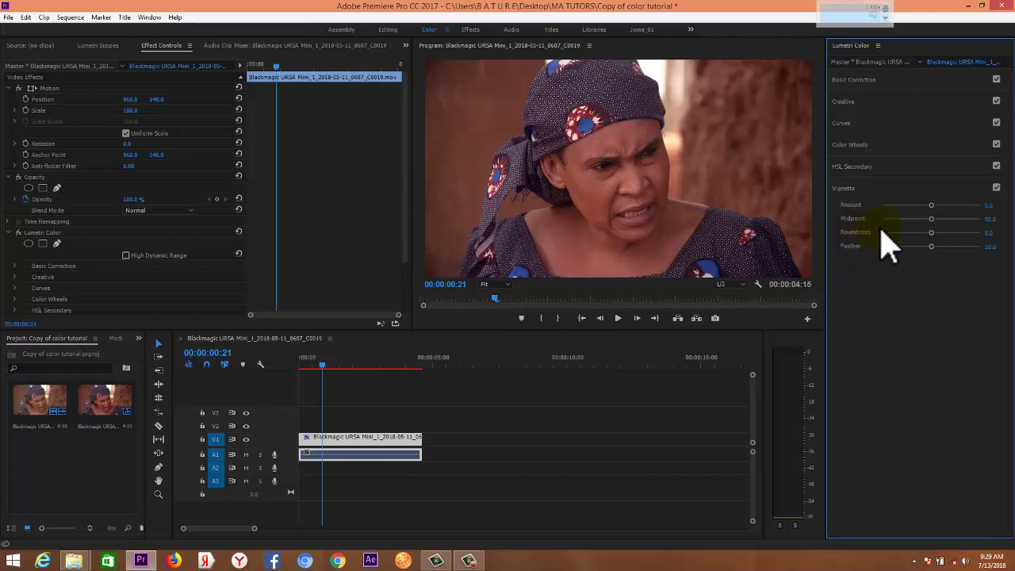
drag(931, 206, 915, 210)
drag(913, 212, 908, 215)
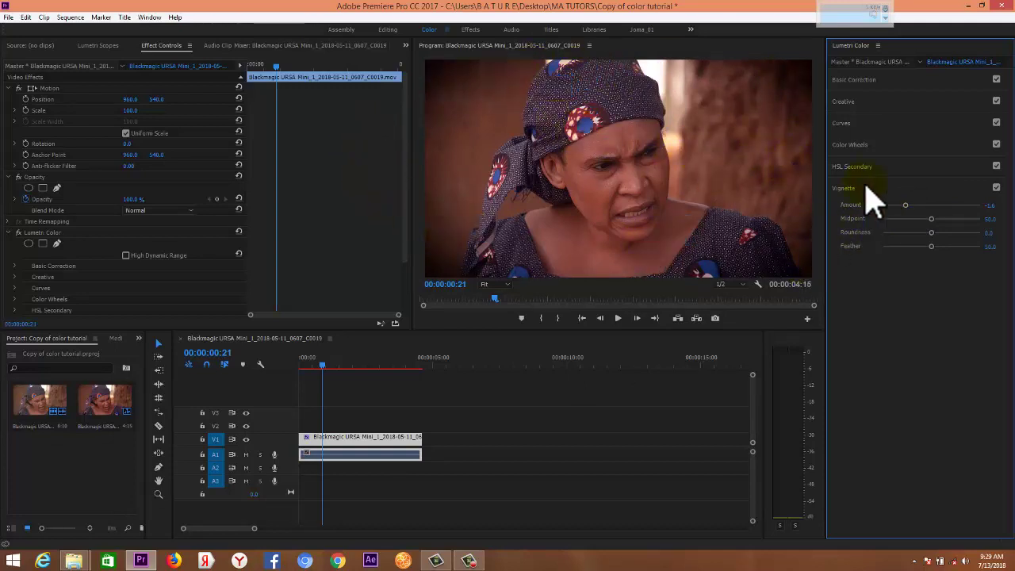
drag(905, 205, 955, 242)
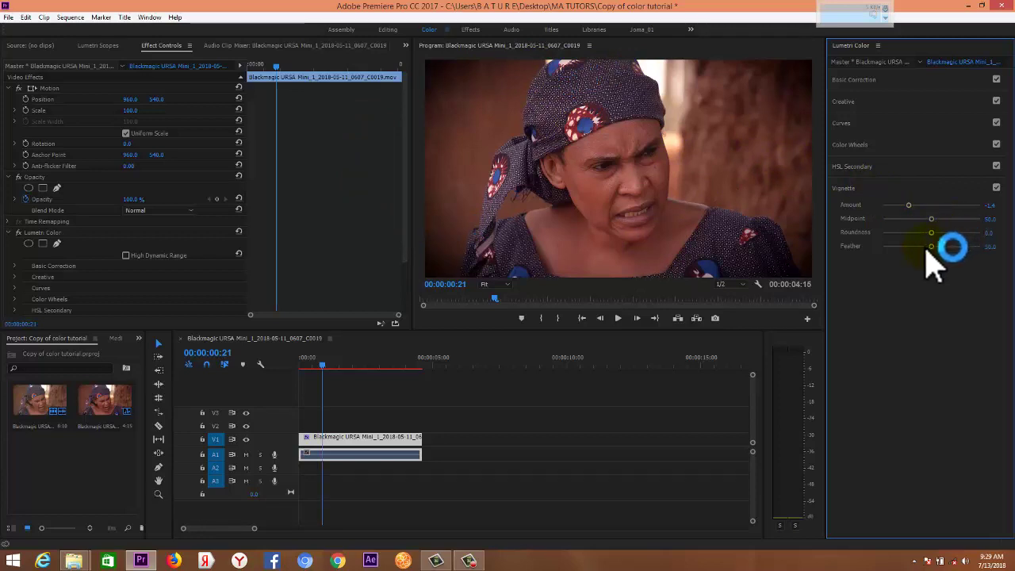
mouse_move(928, 246)
mouse_down()
mouse_move(917, 249)
mouse_move(930, 247)
mouse_up()
click(929, 247)
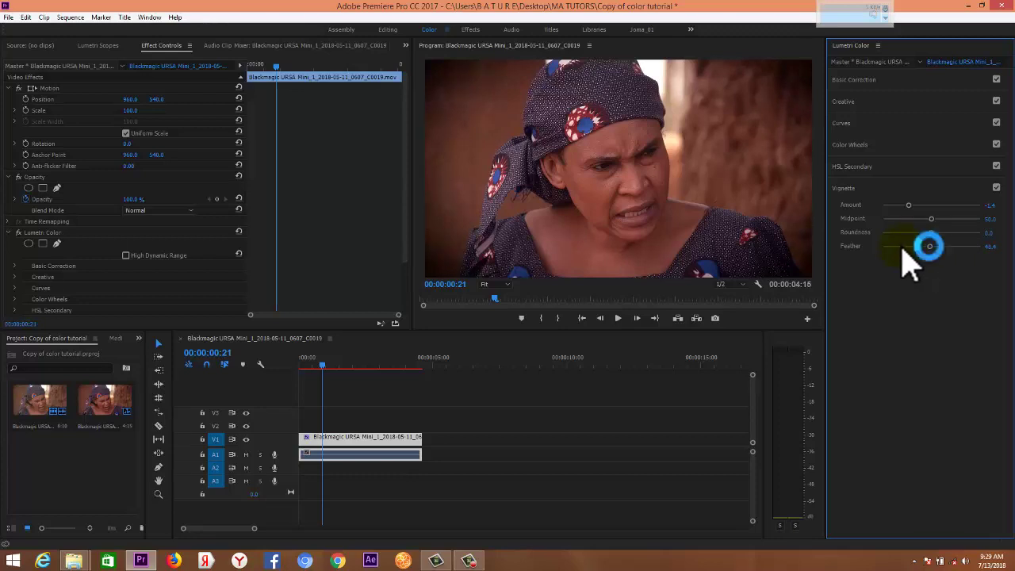
- Return to the Basic Correction settings and cool the clip's white balance slightly by setting Temperature to 4.3
click(845, 80)
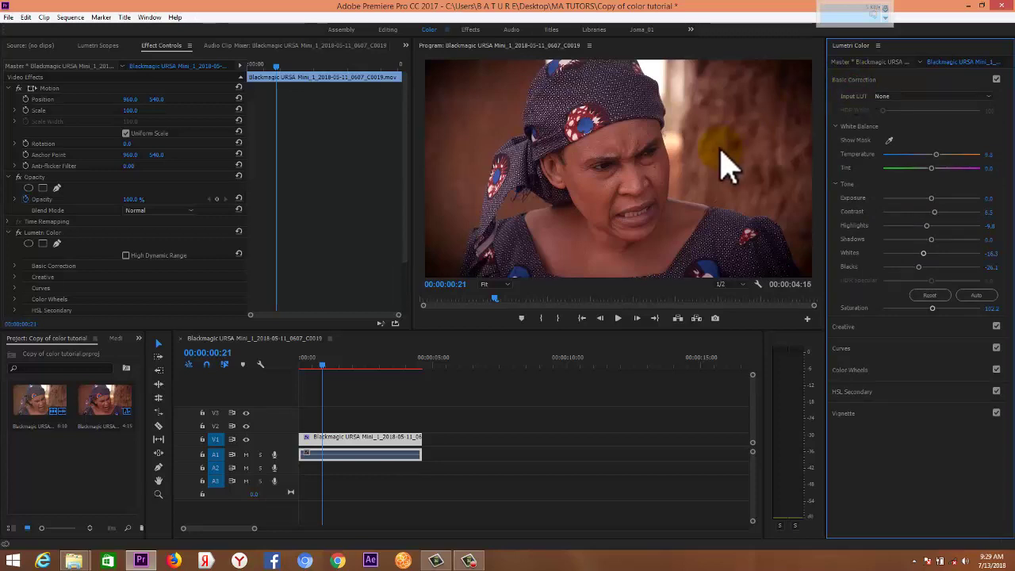
mouse_move(720, 149)
mouse_down()
mouse_move(724, 215)
mouse_move(671, 219)
mouse_up()
drag(934, 155, 933, 154)
click(933, 155)
click(522, 145)
mouse_move(788, 129)
mouse_down()
mouse_move(710, 168)
mouse_move(718, 181)
mouse_up()
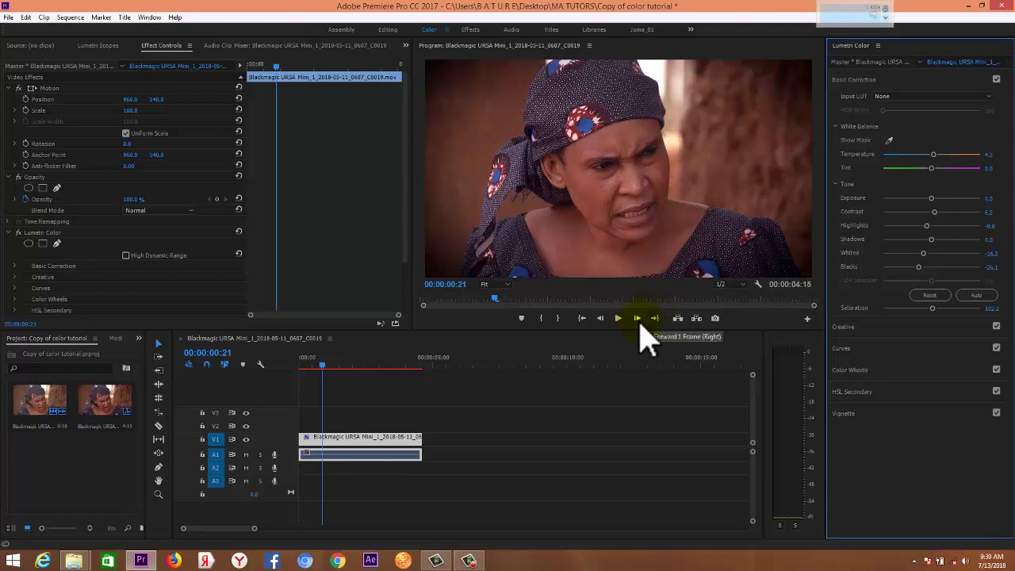
click(639, 322)
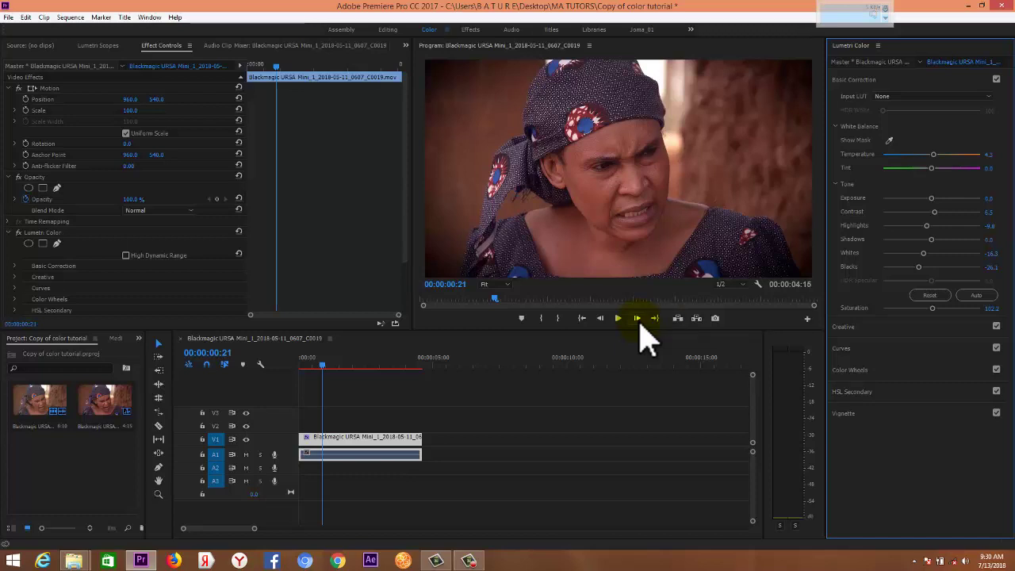
click(638, 322)
click(639, 322)
click(640, 323)
click(640, 322)
click(640, 323)
click(639, 321)
click(640, 325)
click(640, 325)
click(640, 325)
click(639, 325)
click(640, 325)
click(596, 409)
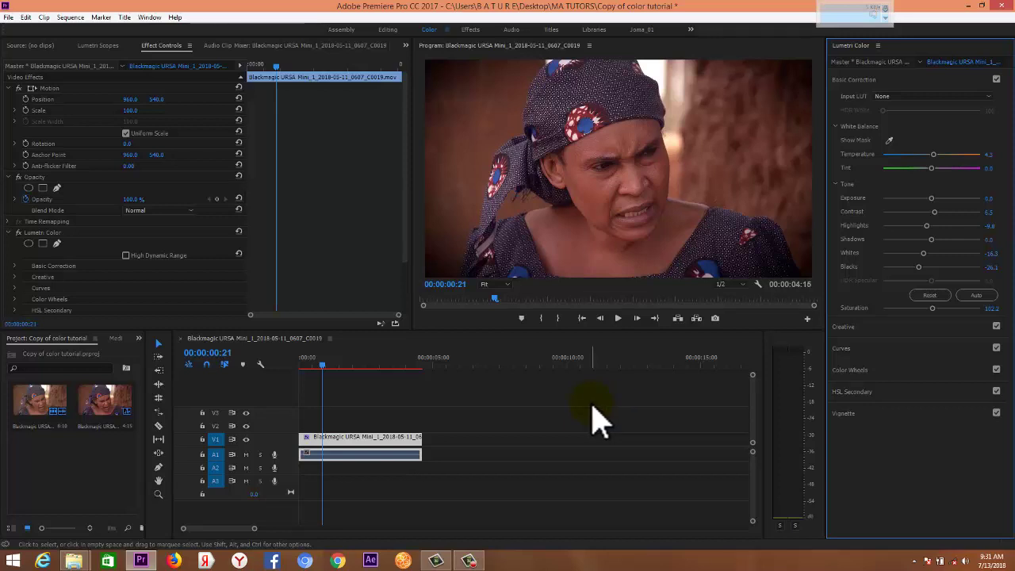
click(604, 411)
click(605, 412)
click(605, 412)
click(604, 413)
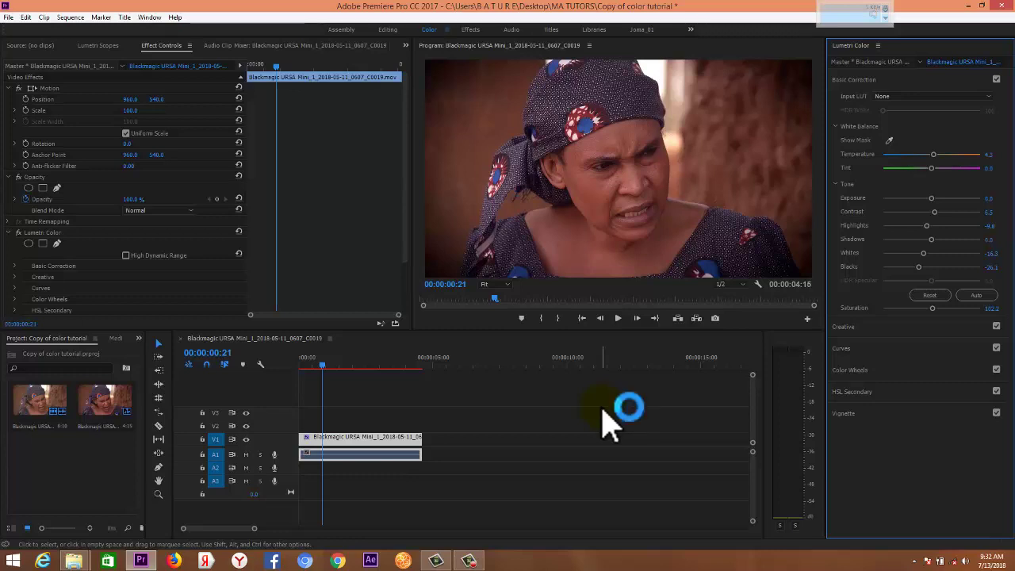